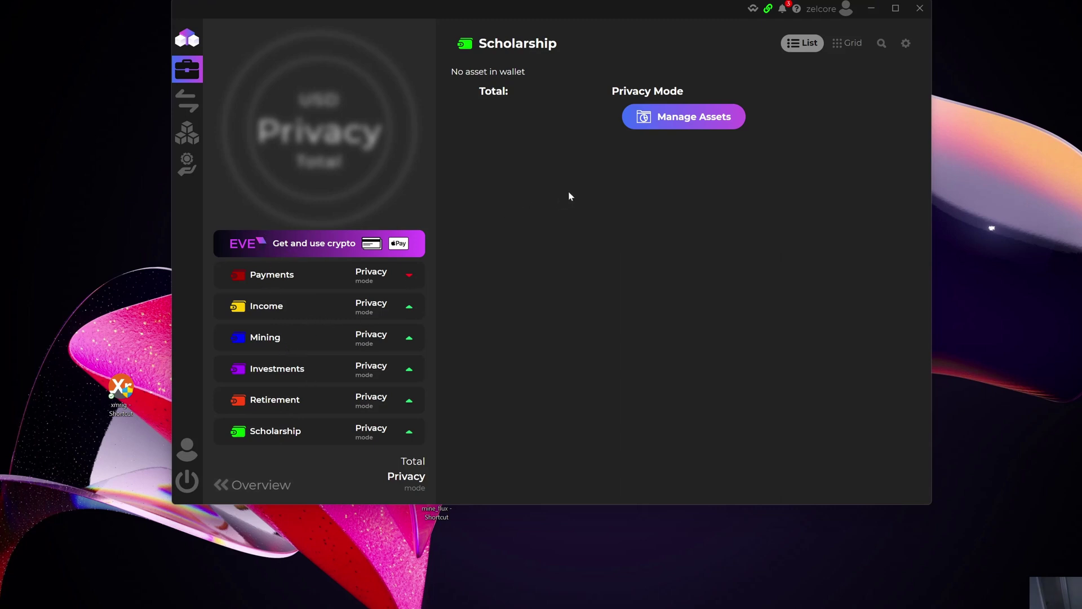
Add the featured Kadena (KDA) asset to the Scholarship wallet and close the asset list
click(671, 125)
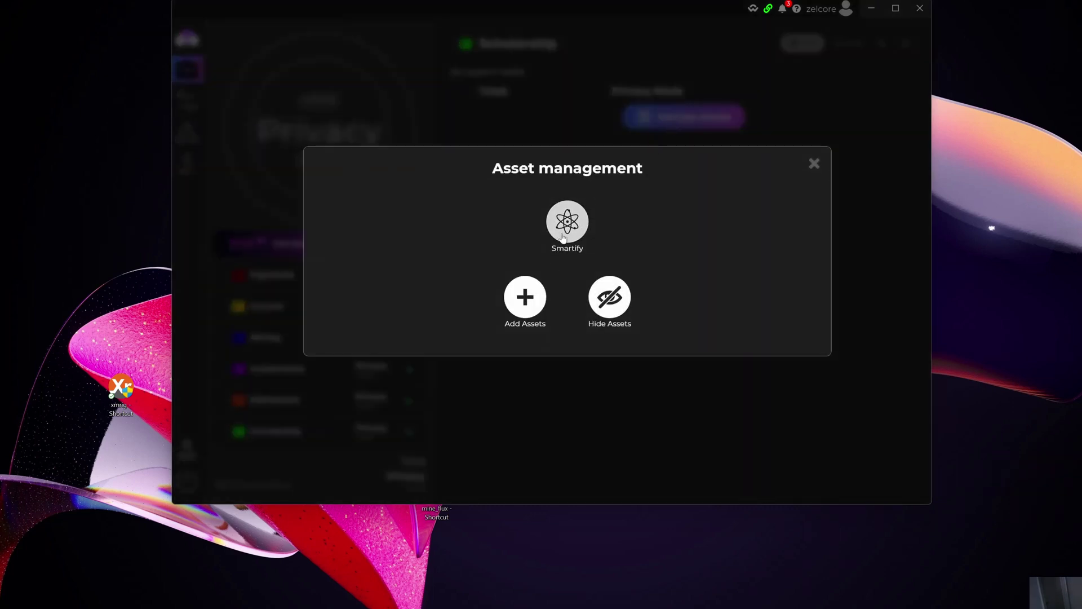
click(526, 297)
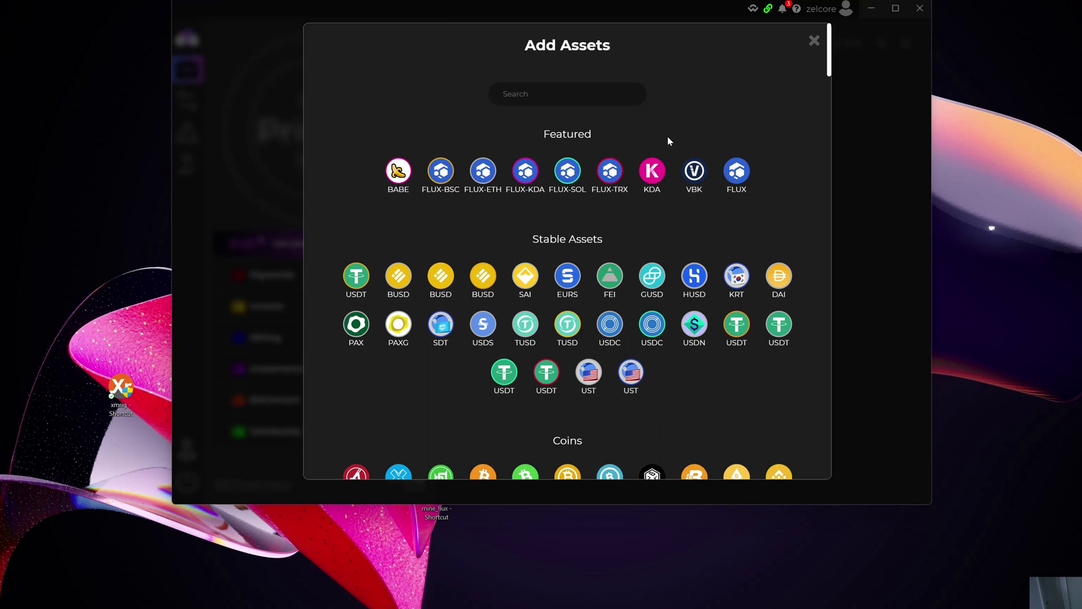
click(652, 172)
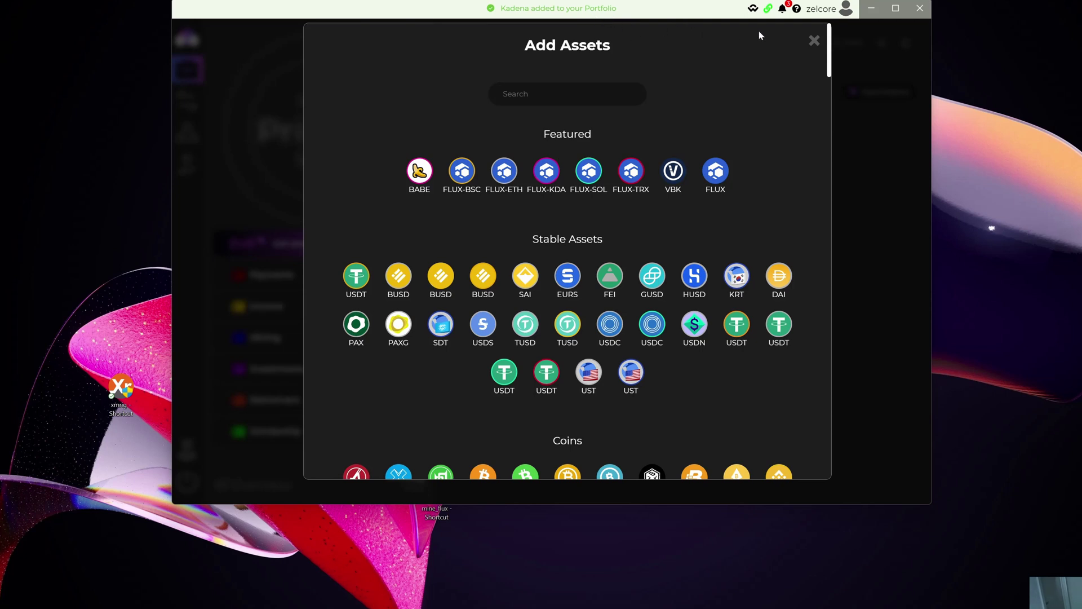
click(812, 43)
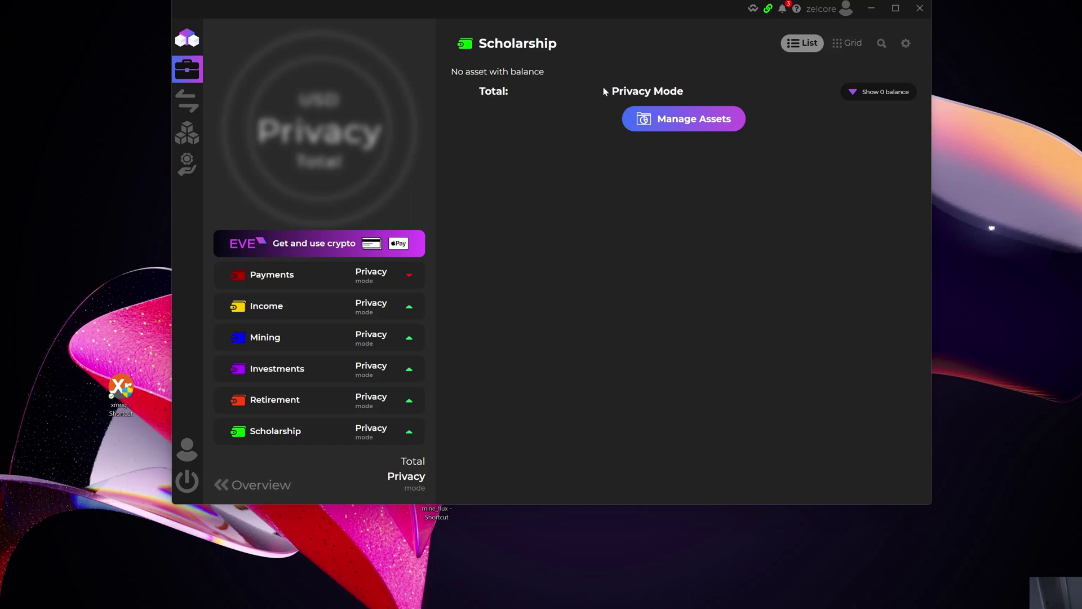
Show the Scholarship wallet's zero-balance assets, view Kadena's details and return to the portfolio
click(868, 99)
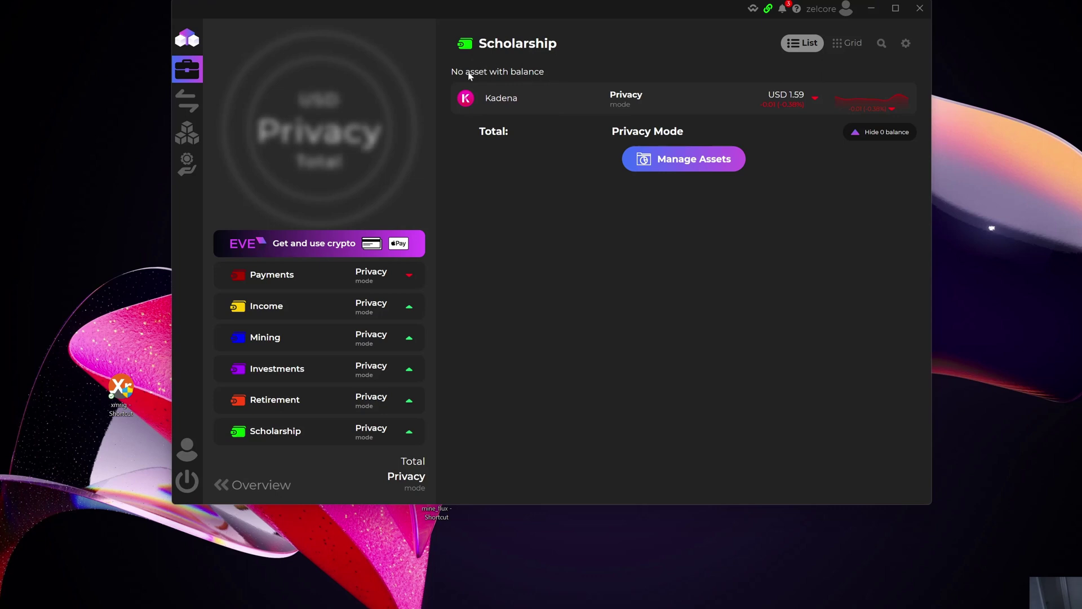
click(525, 105)
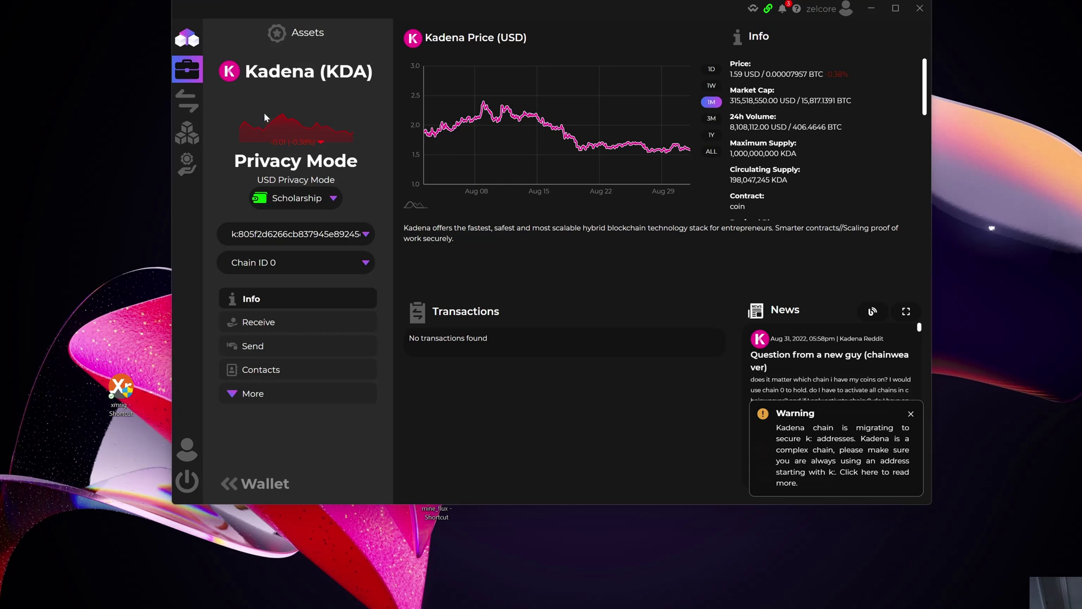
click(192, 73)
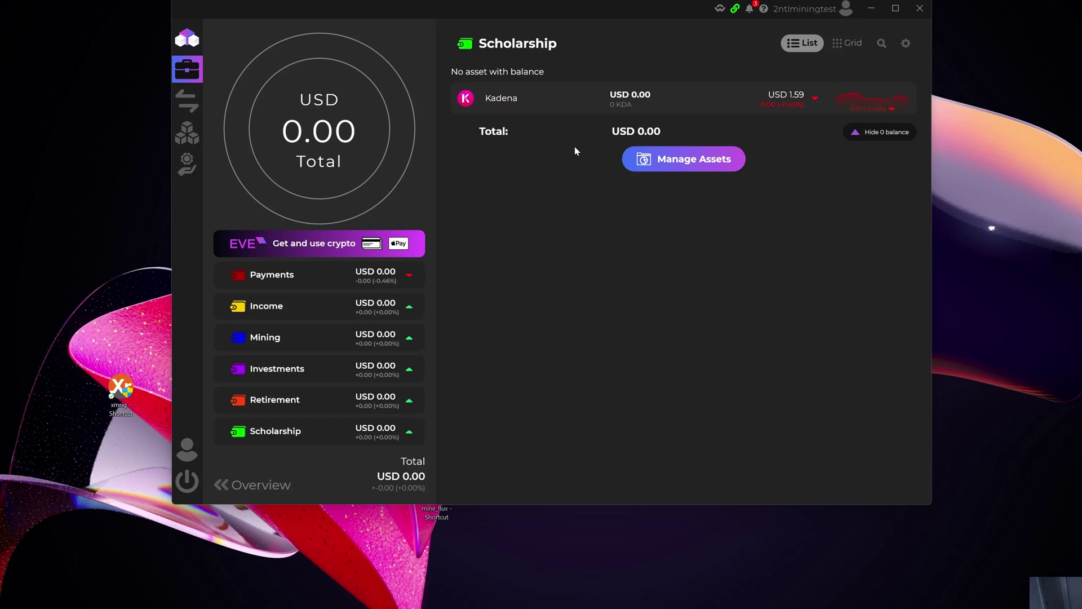
Expand the Contabo2 node in the FluxNodes app and open its FluxOS dashboard in the browser
click(194, 138)
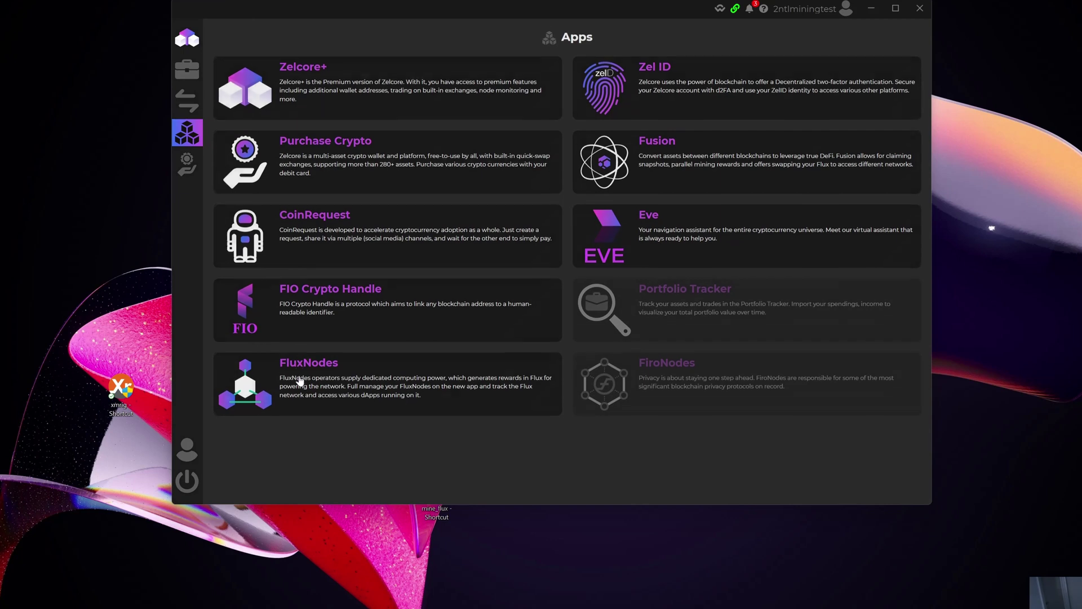
click(309, 375)
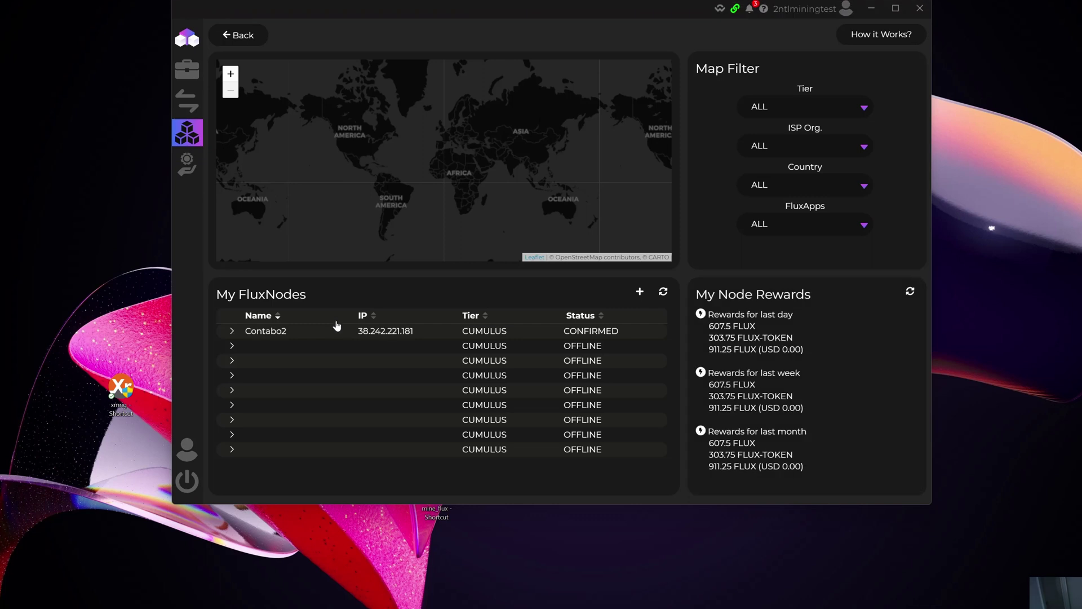
click(233, 331)
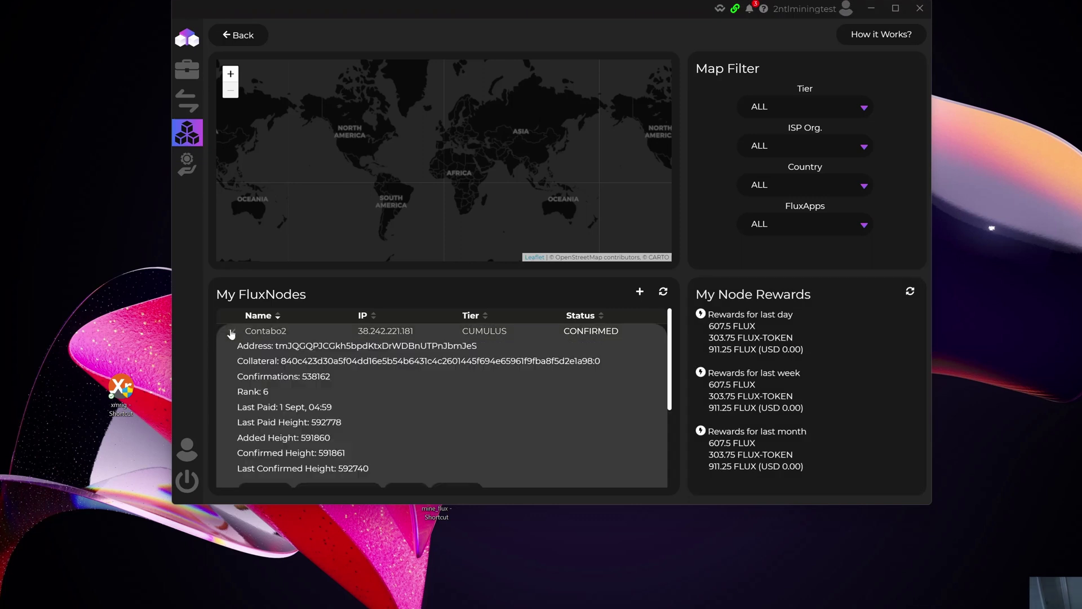
scroll(274, 344, down, 2)
scroll(284, 361, up, 1)
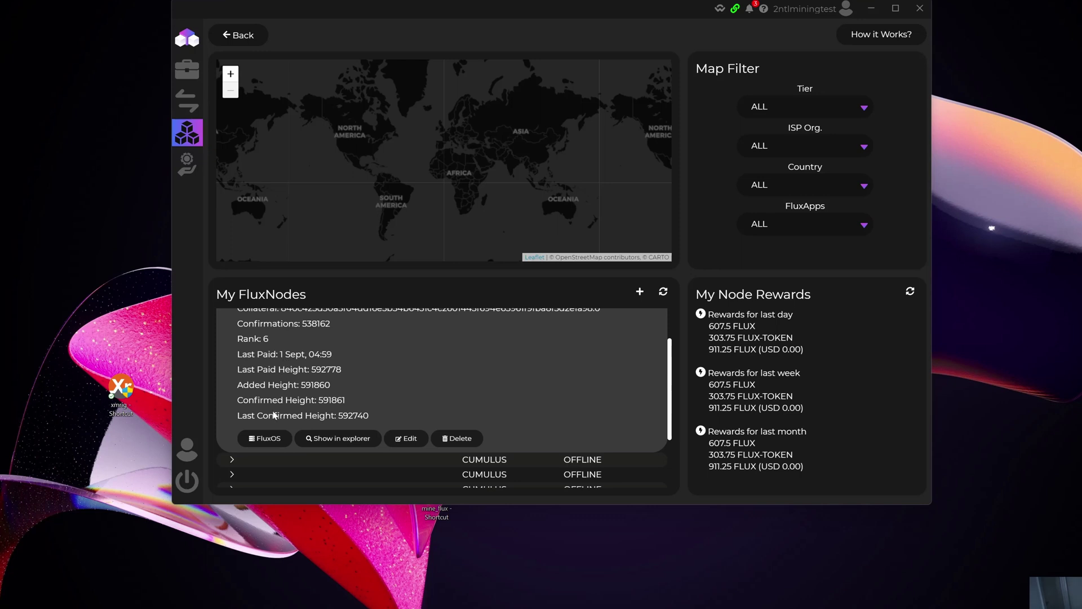
click(271, 443)
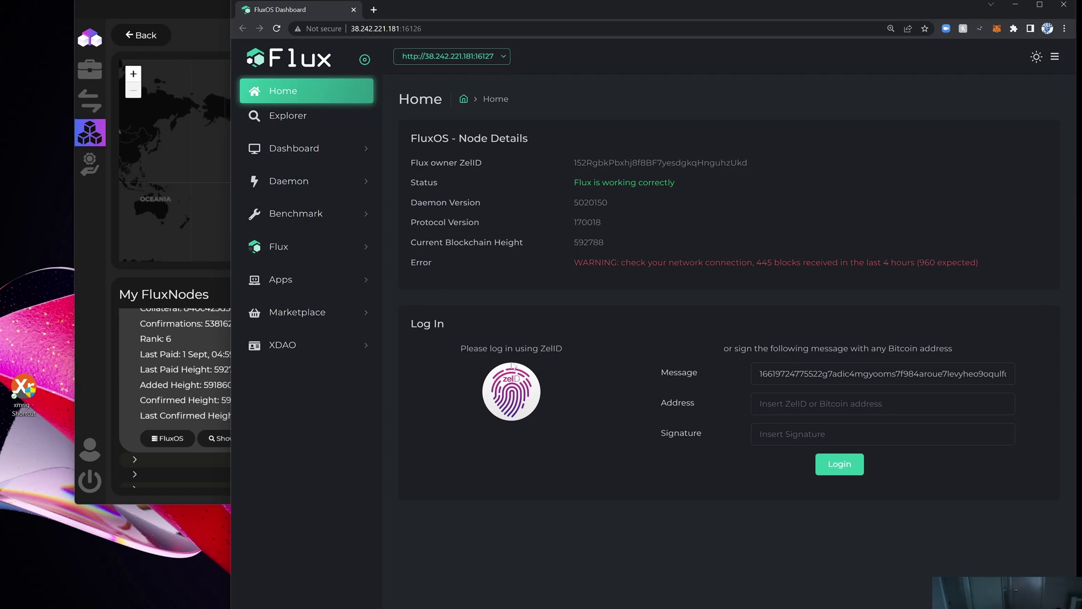
Log in to the FluxOS dashboard with ZelID through ZelCore and close the message-signing dialog
click(511, 391)
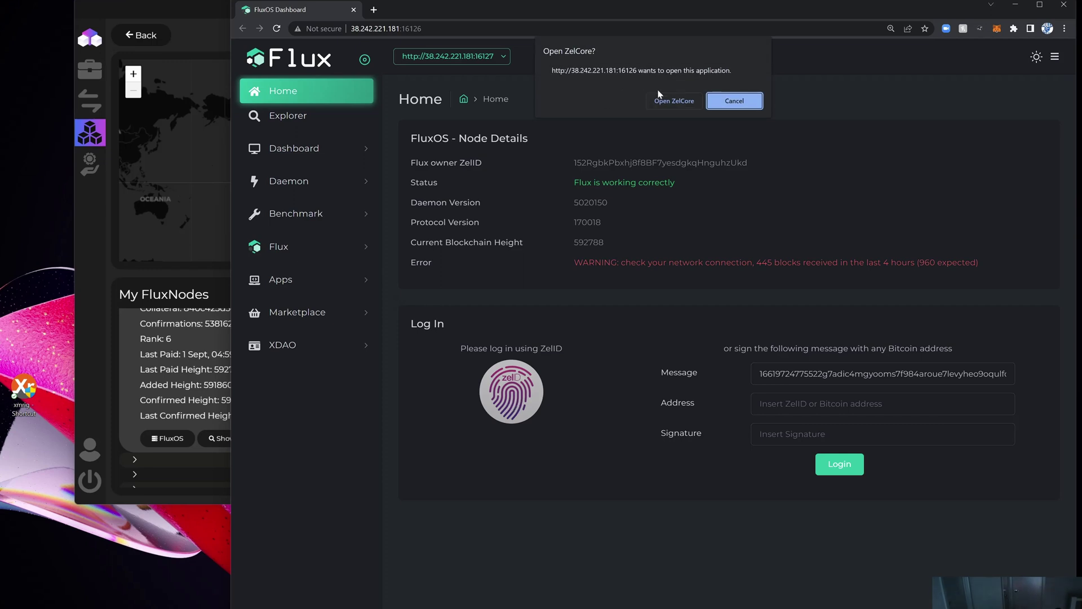
click(671, 101)
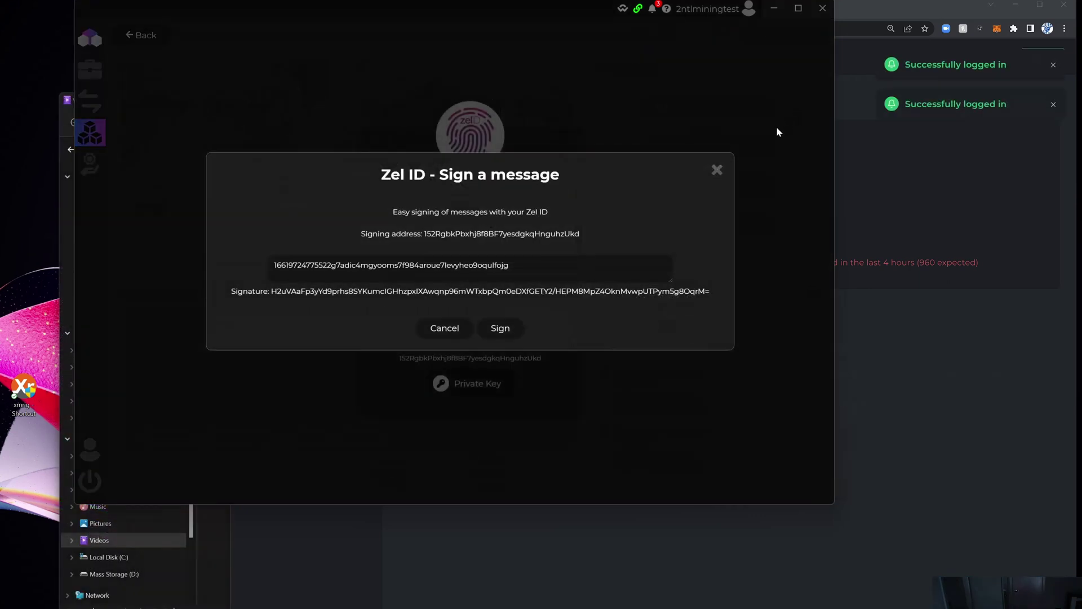
click(456, 333)
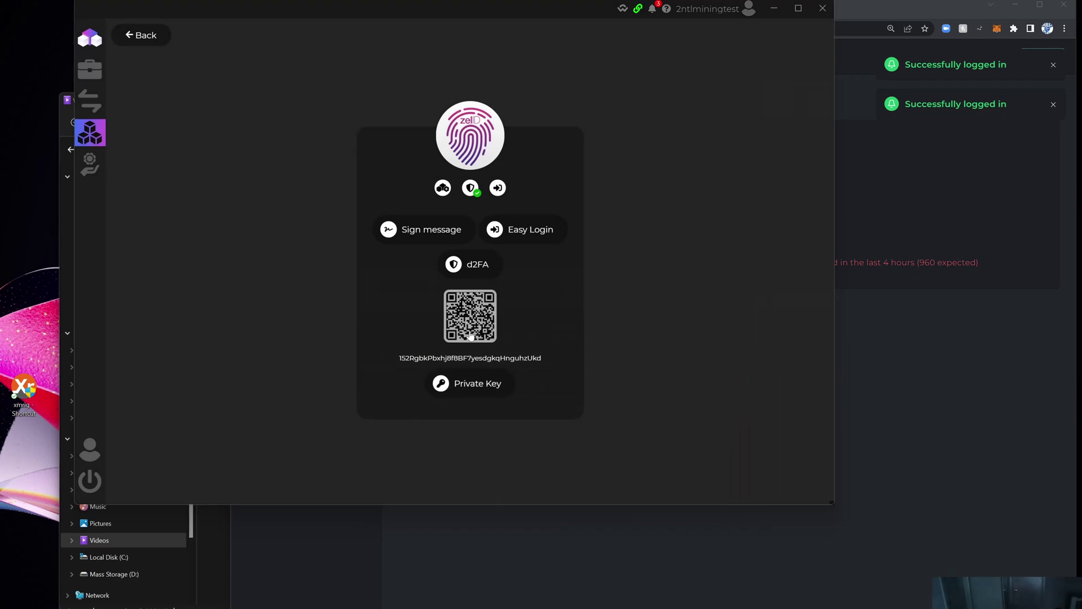
Leave the Zel ID page, return to the FluxOS dashboard and open Manage Flux under Flux Admin
click(107, 134)
click(891, 359)
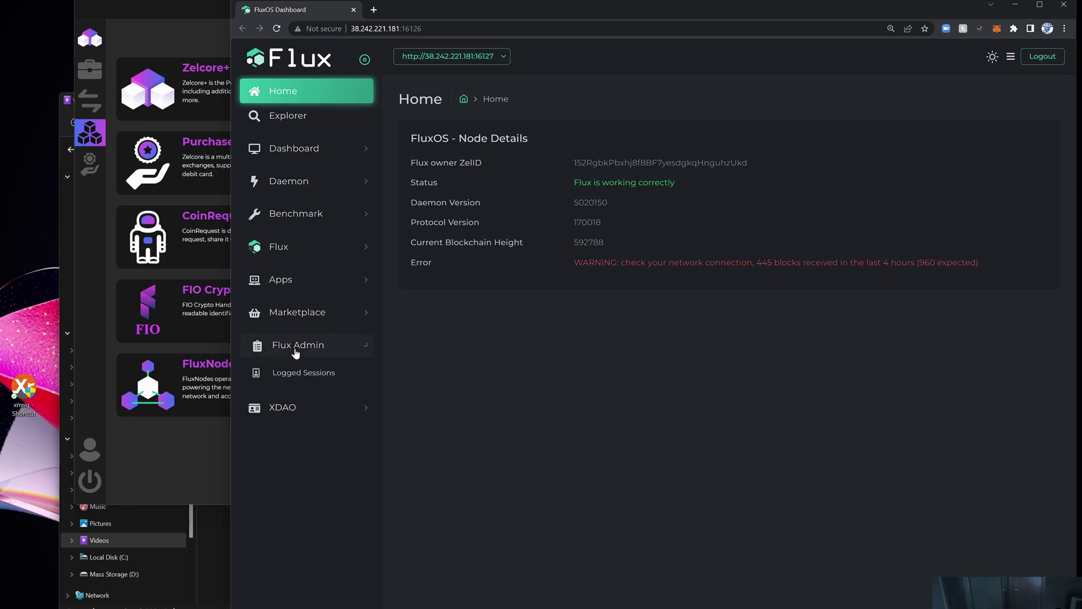
click(294, 349)
click(291, 397)
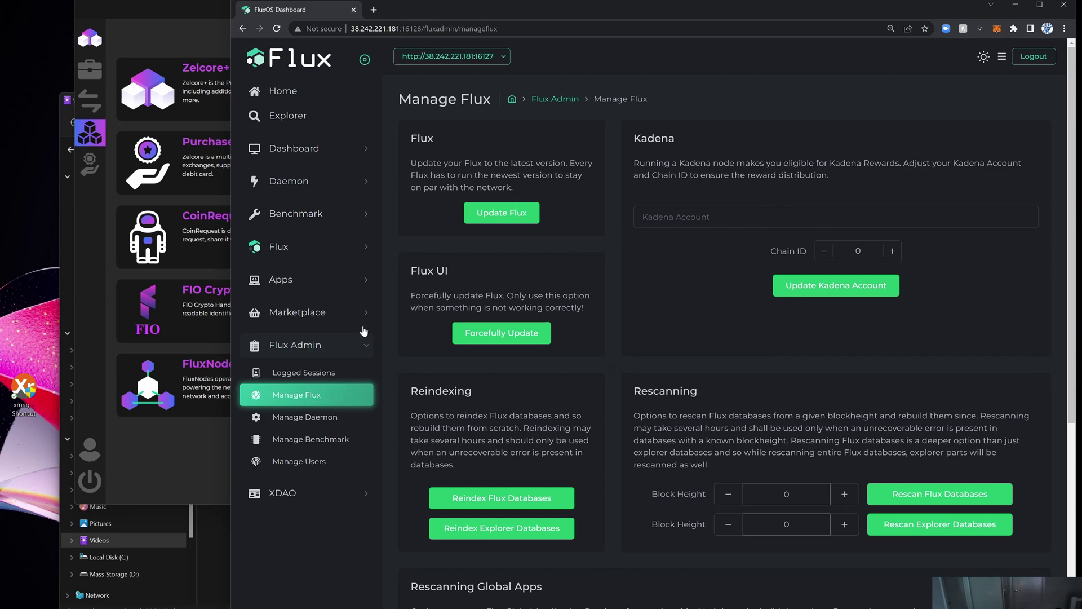
Switch to ZelCore and copy the Kadena account address for receiving from the Scholarship wallet
click(195, 456)
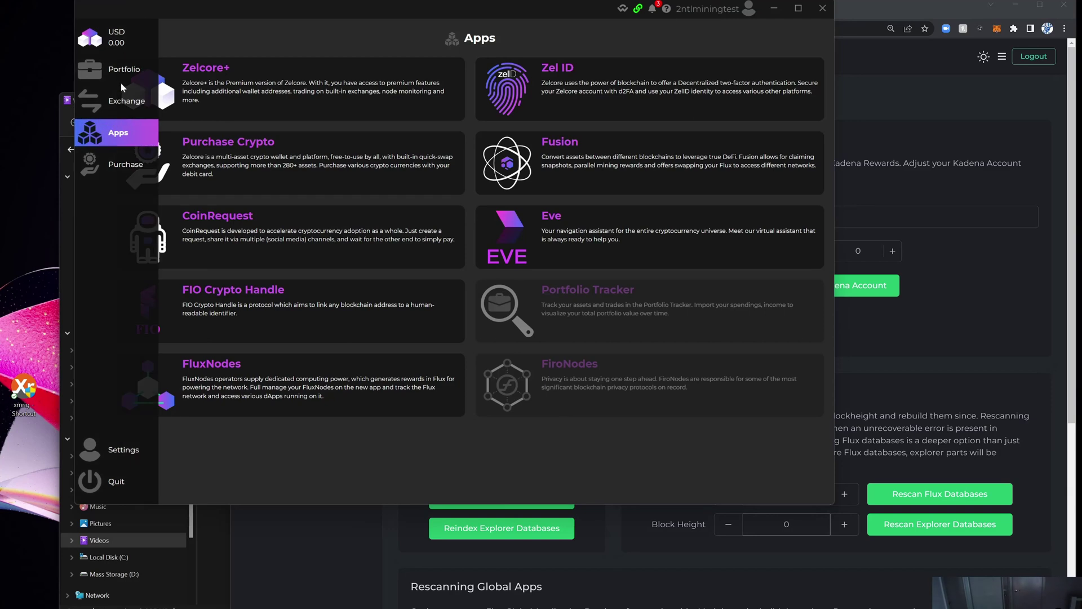
click(119, 76)
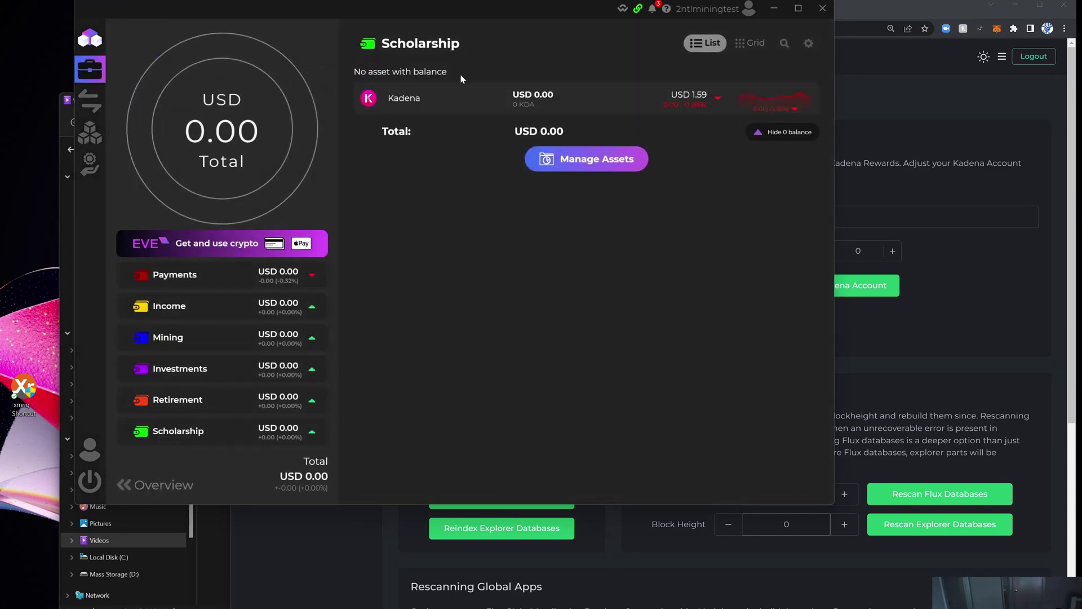
click(450, 98)
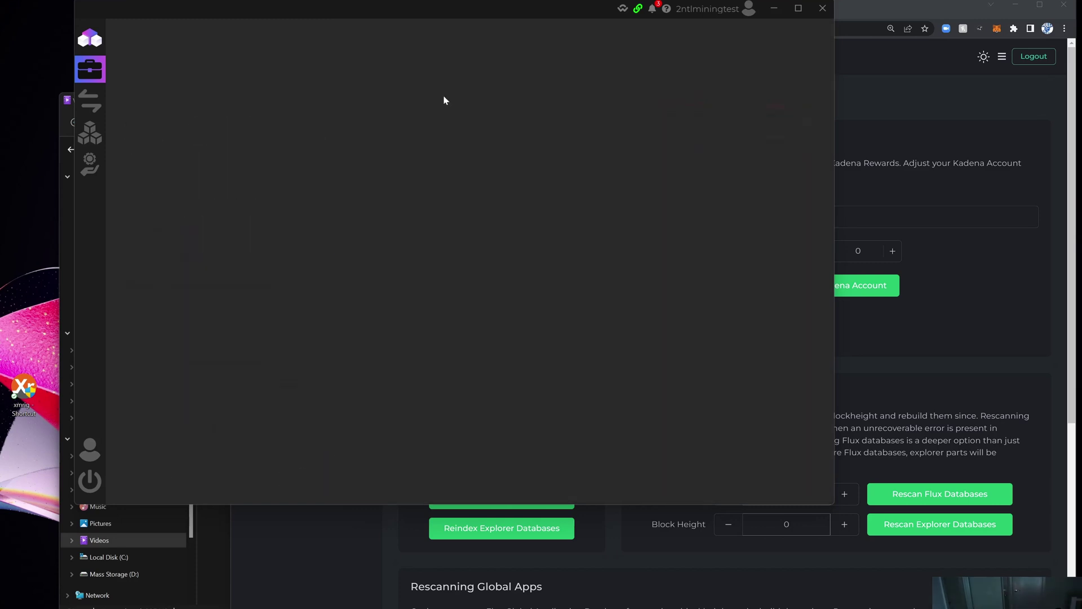
click(181, 323)
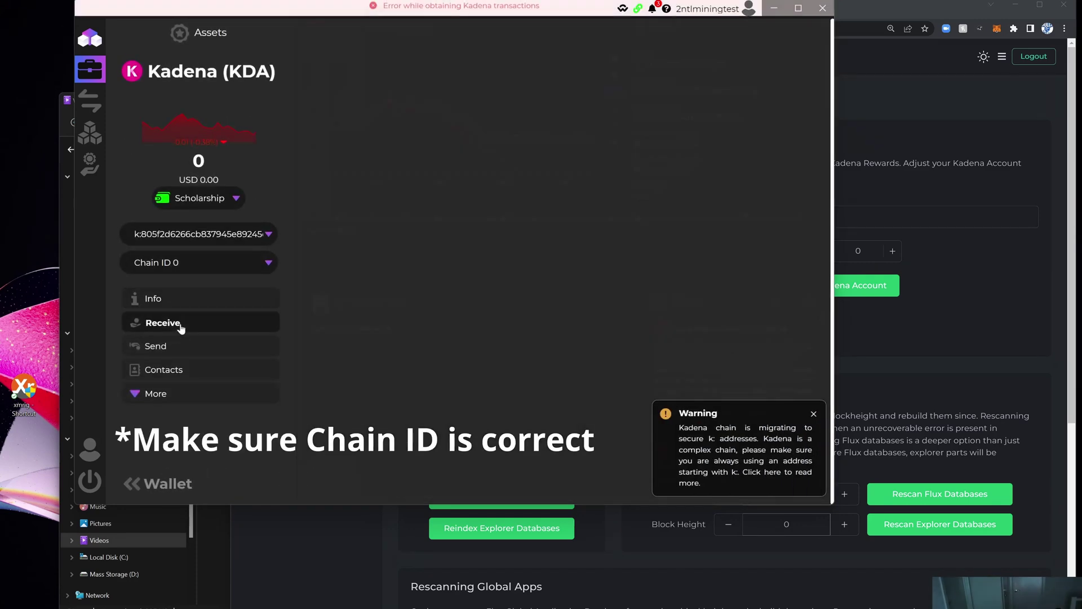
click(430, 206)
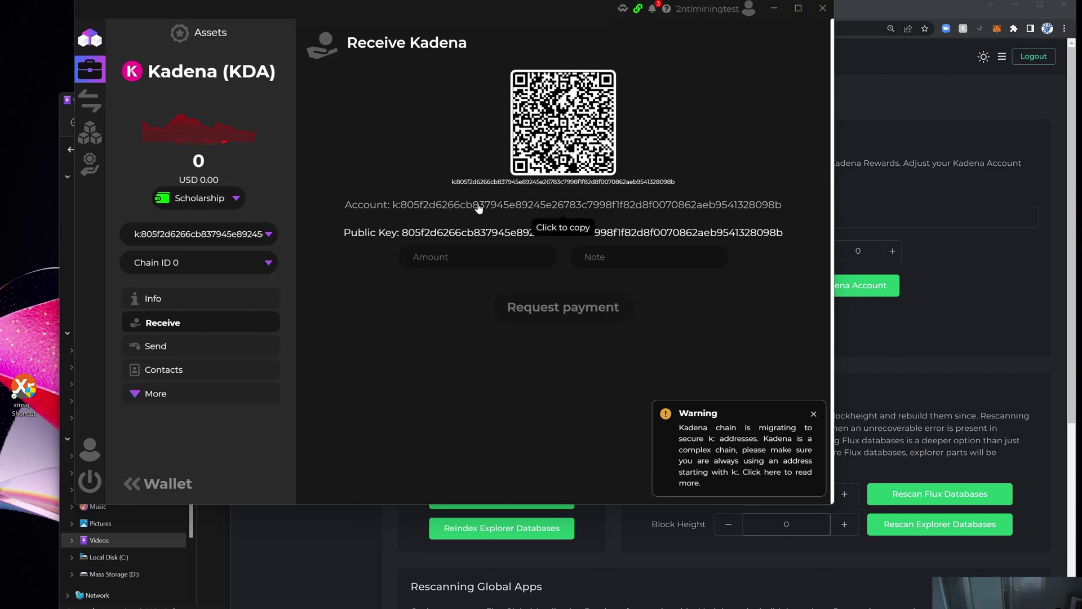
Return to FluxOS, paste the copied address as the node's Kadena account and confirm the account update
click(869, 340)
click(835, 216)
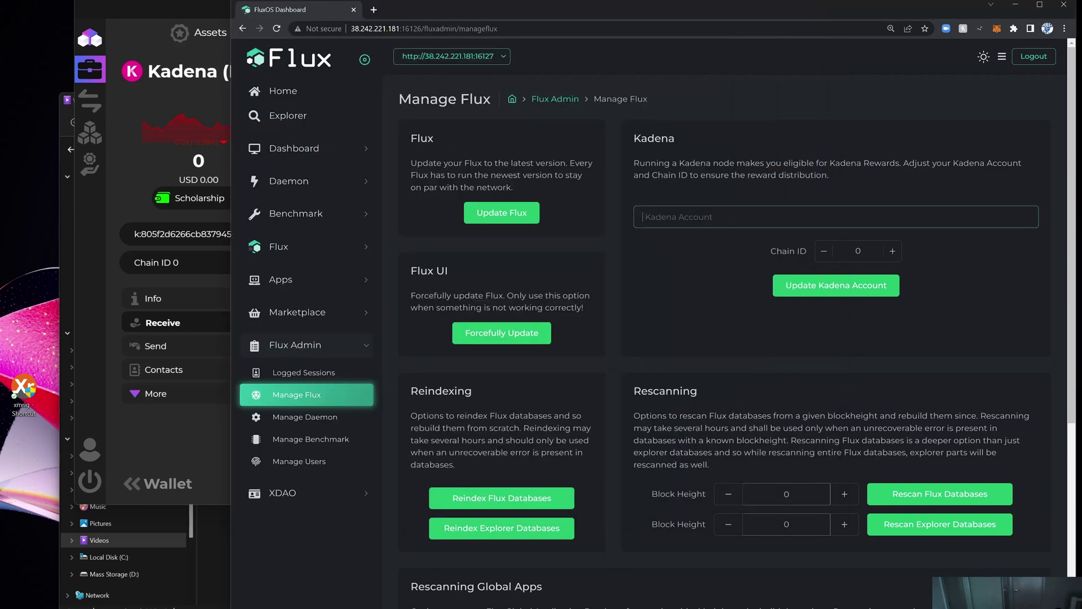
key(ctrl+v)
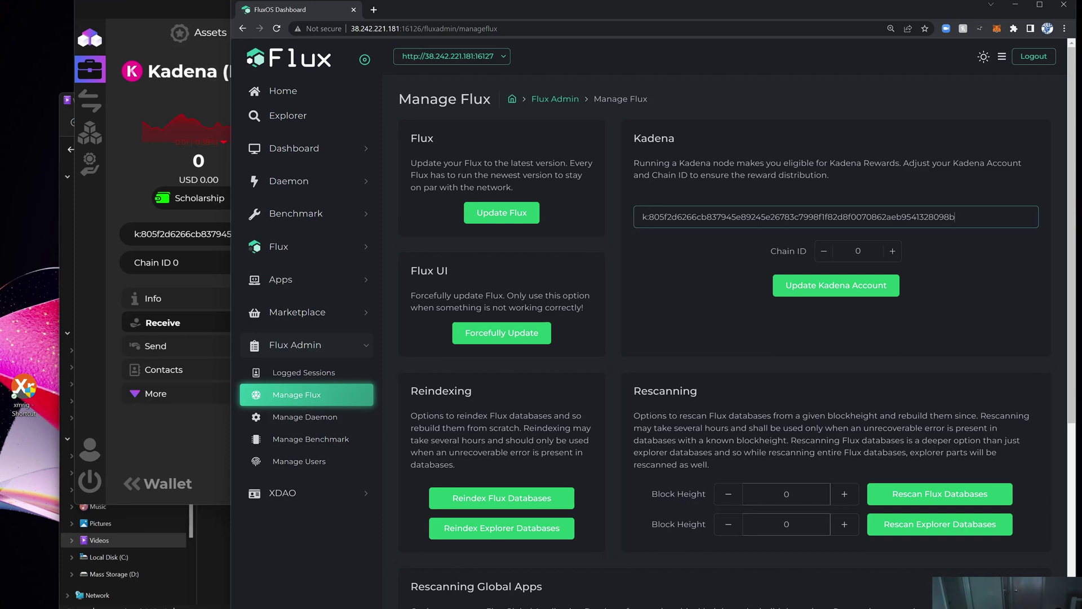
click(817, 289)
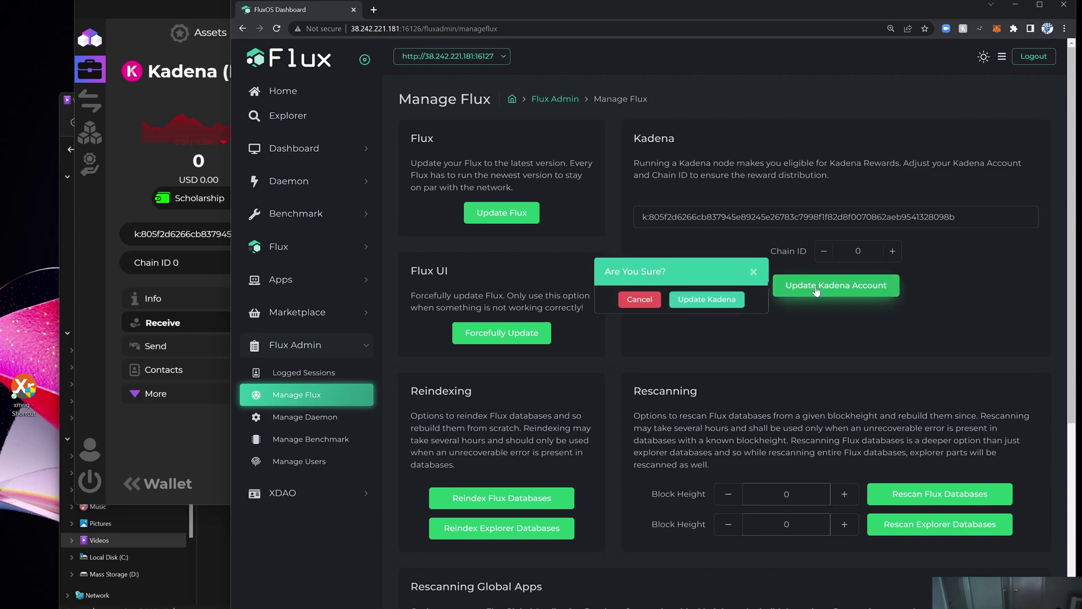
click(720, 304)
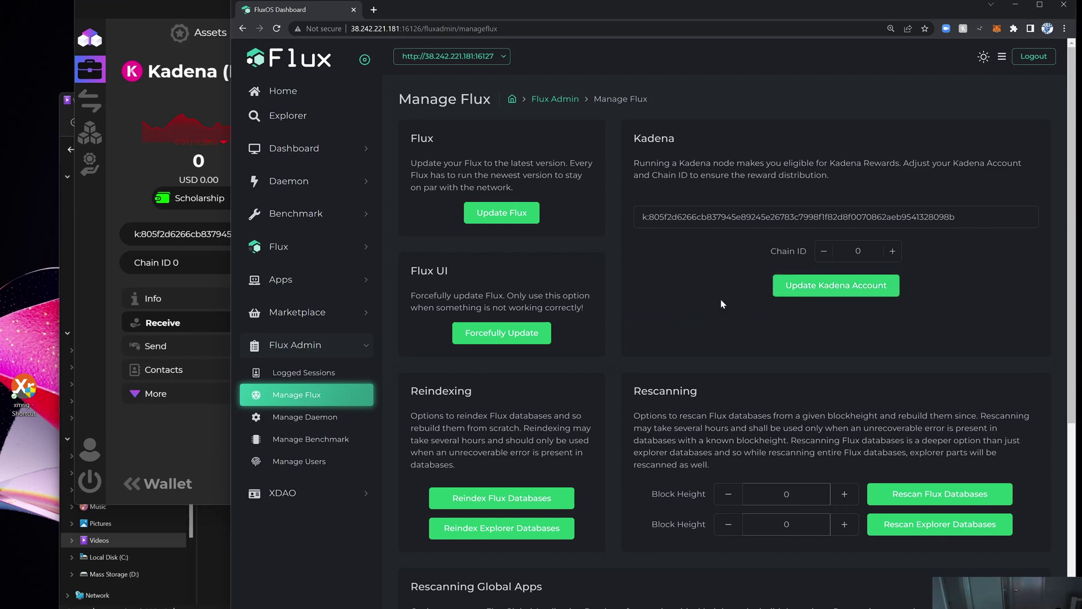